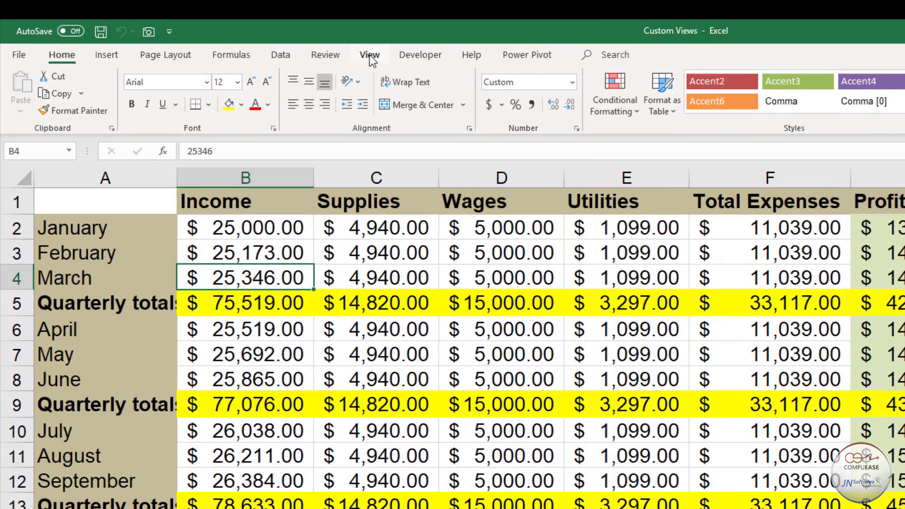
- Select all the monthly rows and hide them, leaving only the quarterly and yearly total rows
click(370, 56)
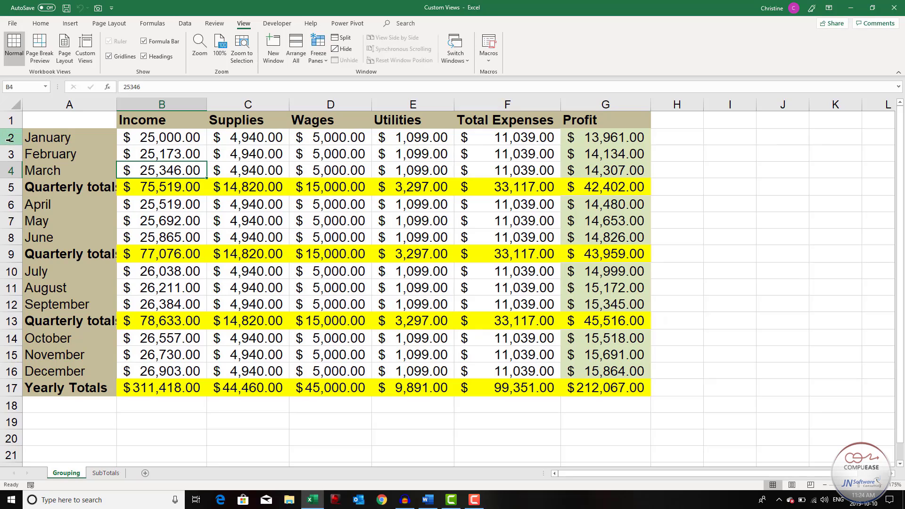
drag(11, 137, 10, 169)
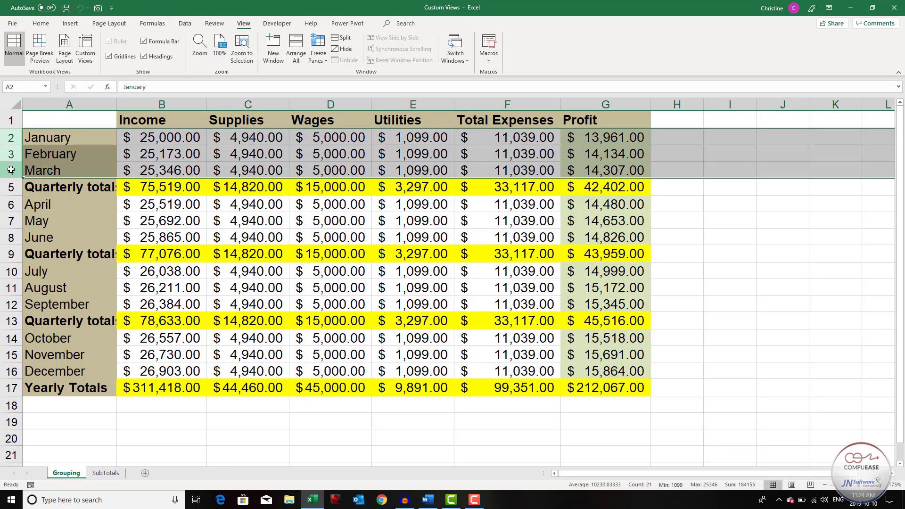
drag(11, 204, 11, 237)
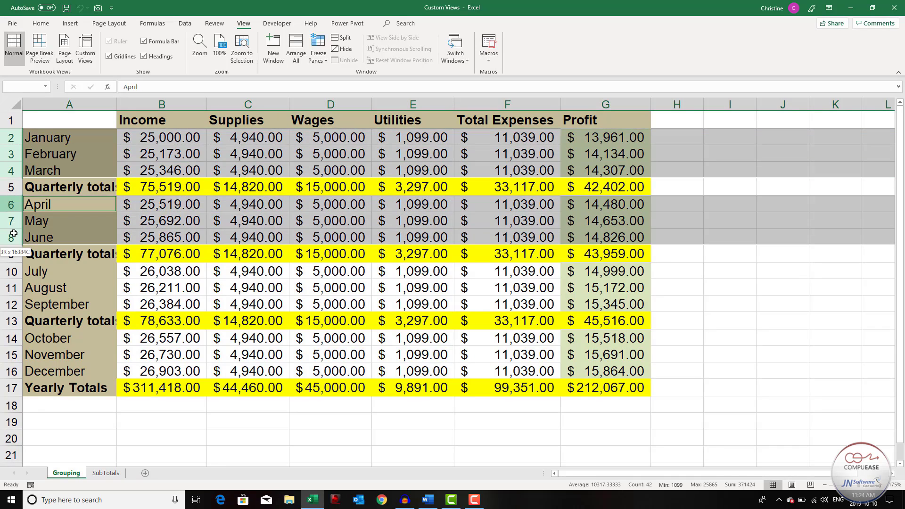
drag(10, 271, 11, 303)
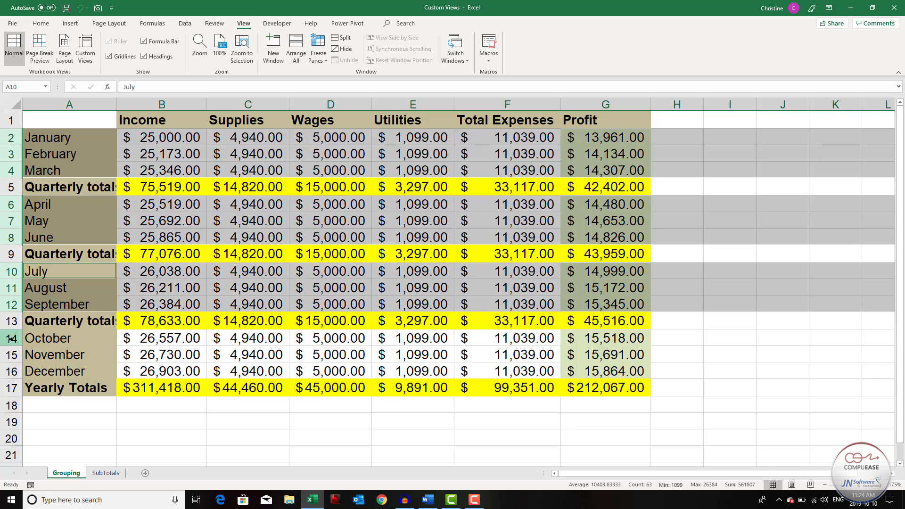
drag(10, 337, 18, 368)
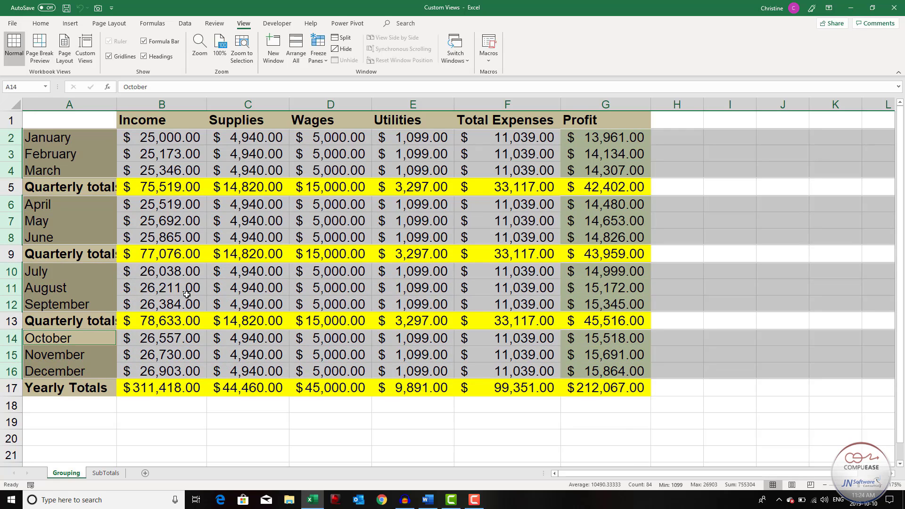
key(ctrl+9)
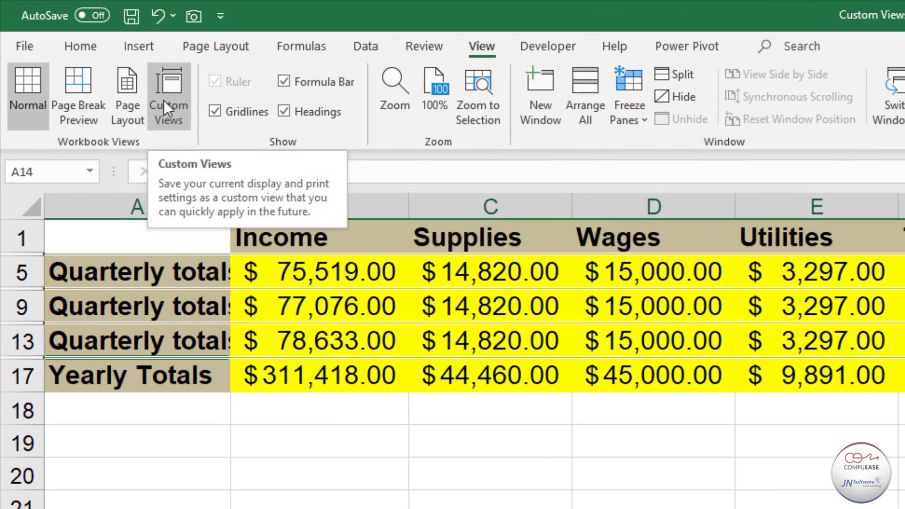
- Save the current sheet layout as a custom view named "Quarterly/Yearly Totals"
click(125, 82)
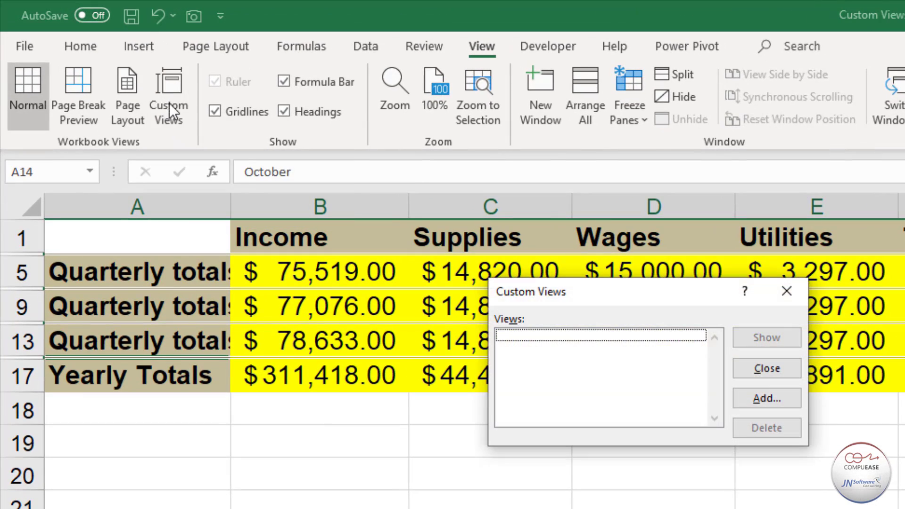
click(738, 399)
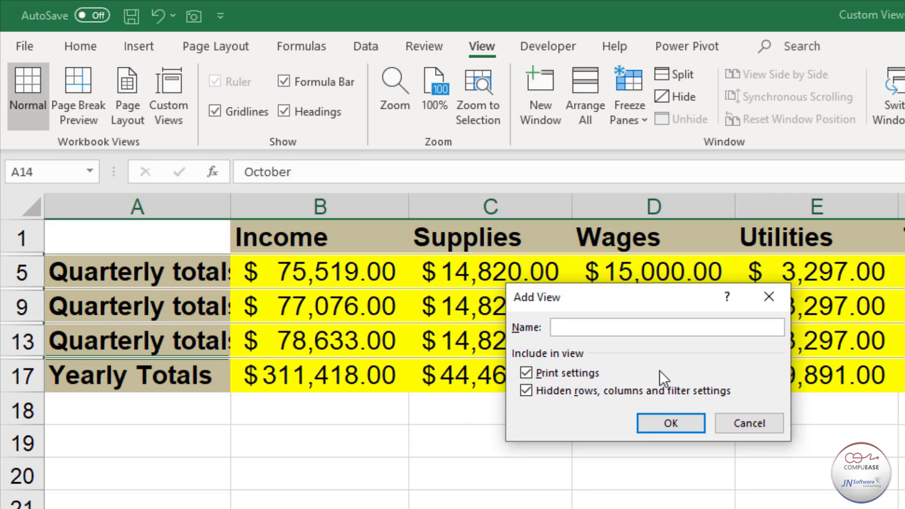
text(Quarterly/Yearly Totals)
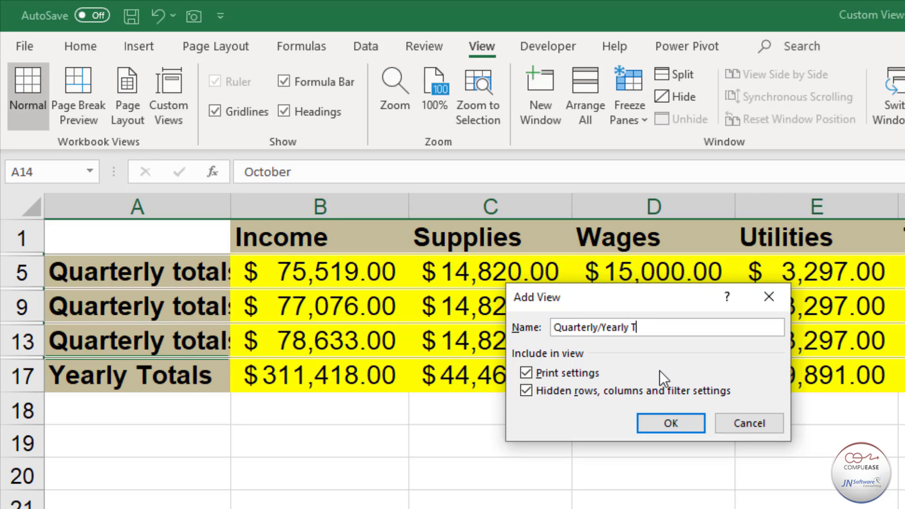
click(668, 424)
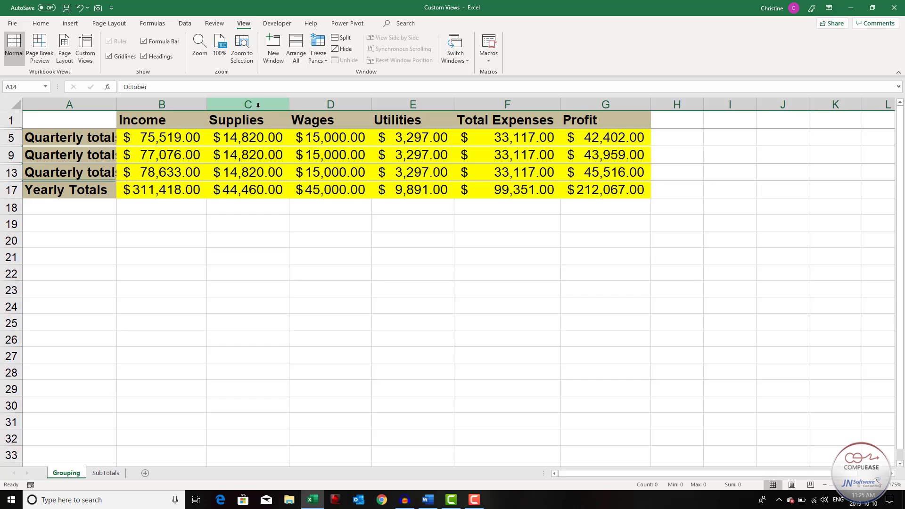
- Hide the Supplies, Wages and Utilities columns
drag(273, 106, 386, 108)
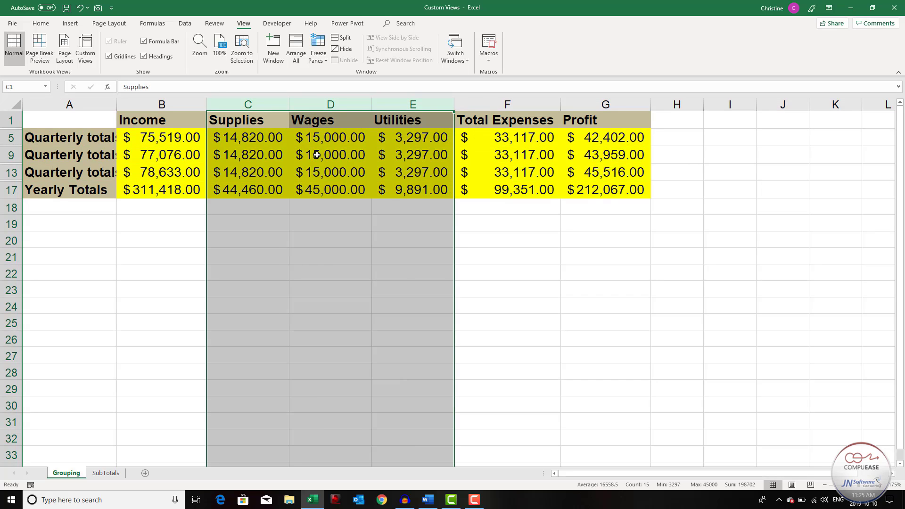
key(ctrl+0)
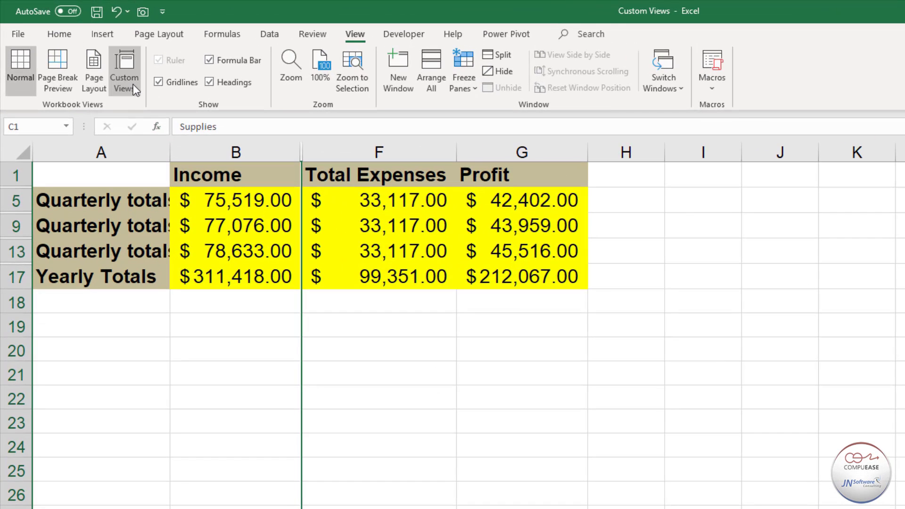
- Save the current layout as a custom view named "Income, Expenses, Profit"
click(89, 57)
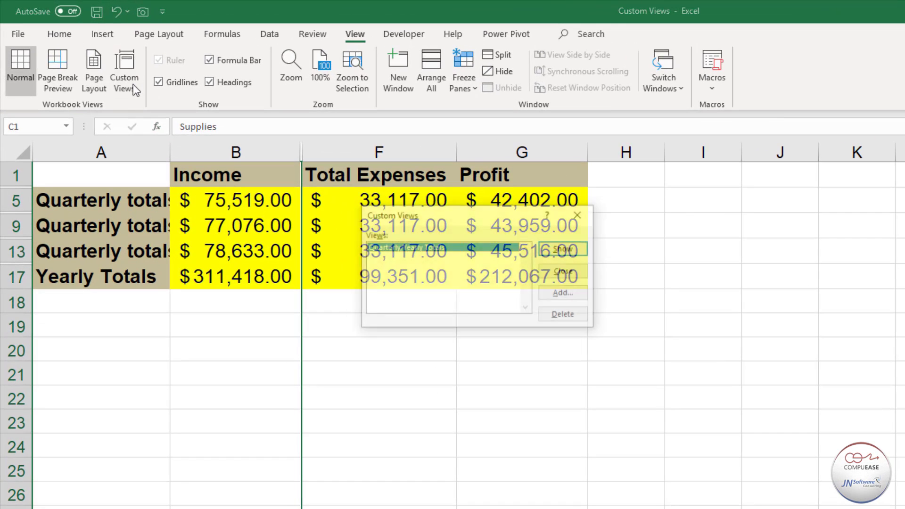
click(556, 293)
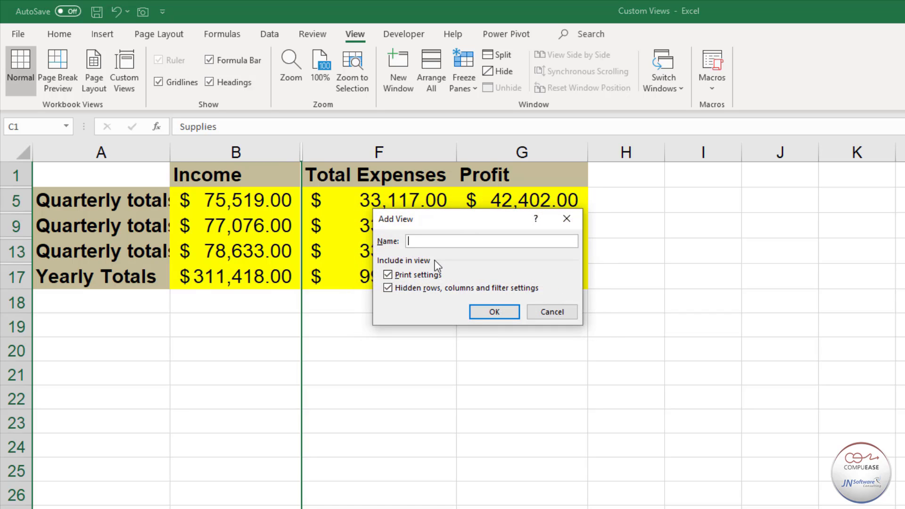
text(Income, Expenses, Profit)
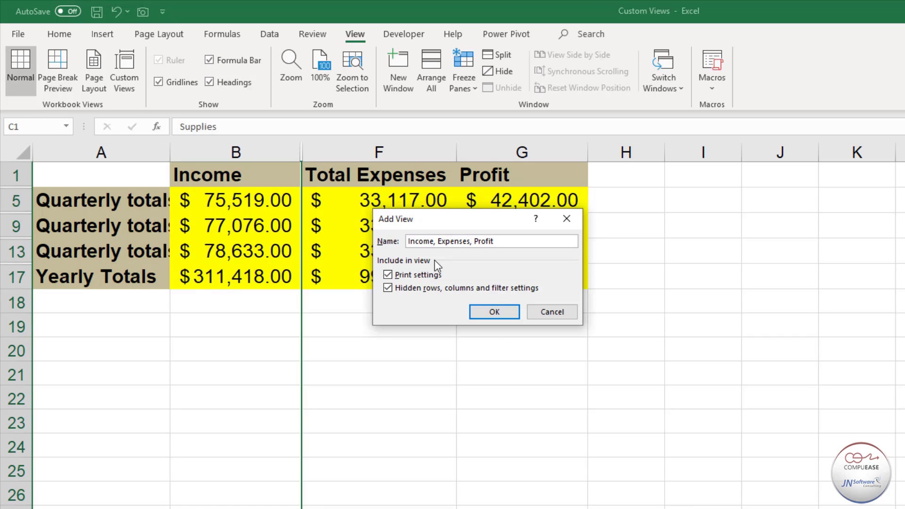
click(490, 311)
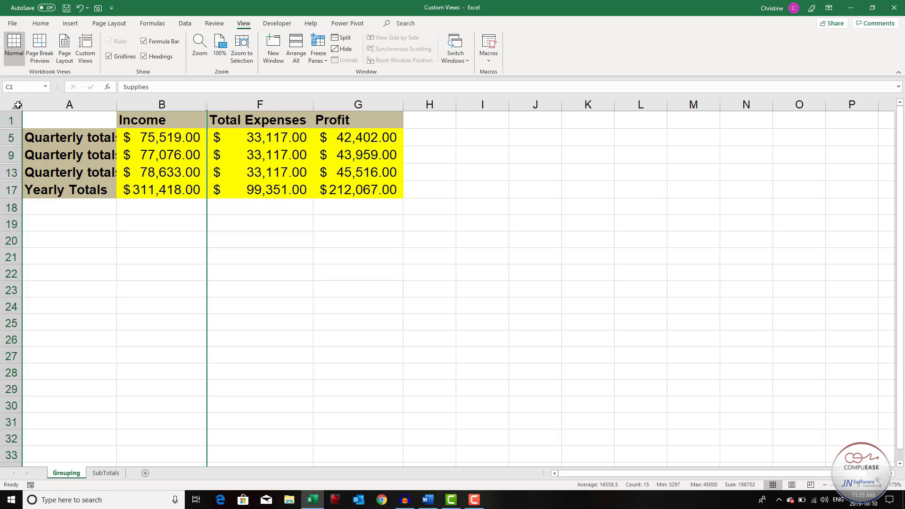
- Select the whole sheet and unhide all hidden rows and columns
click(18, 104)
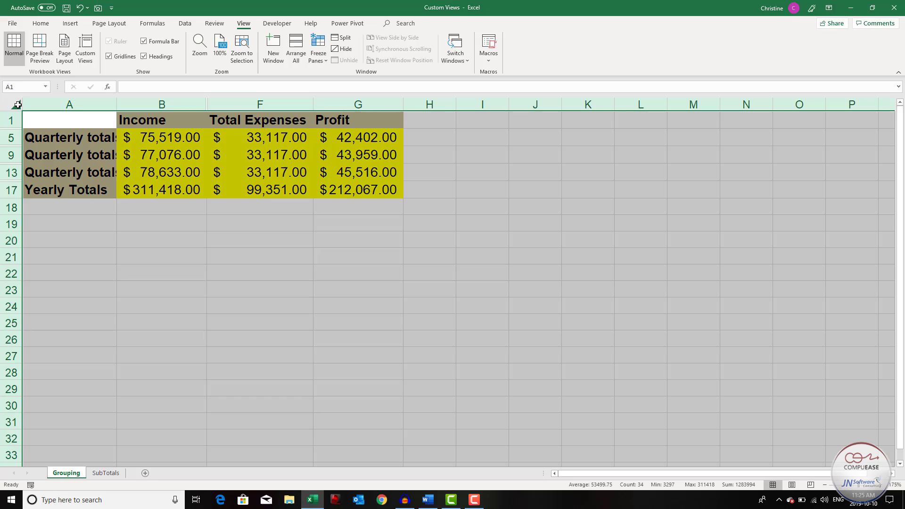
right_click(135, 153)
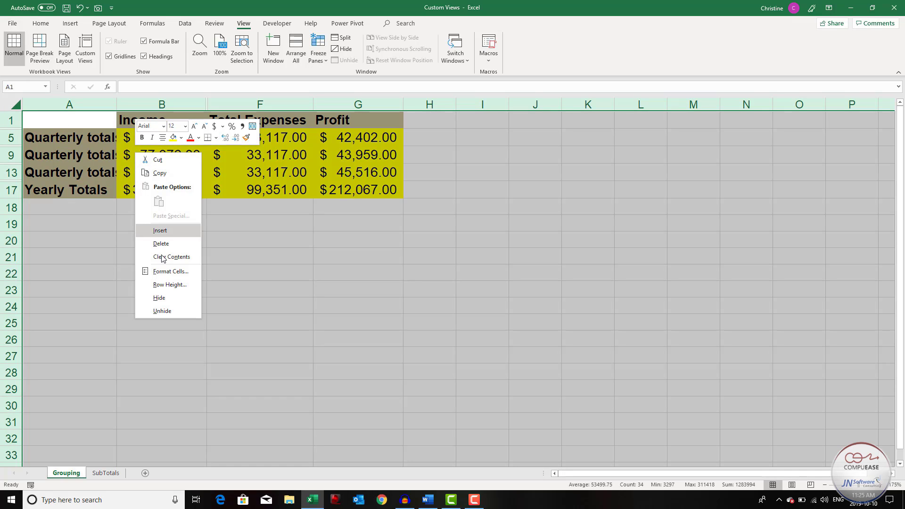
click(169, 313)
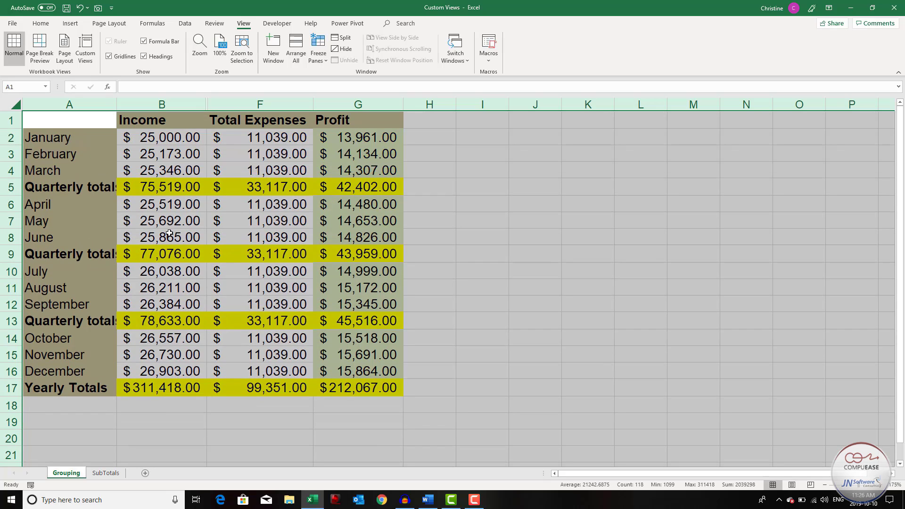
double_click(207, 104)
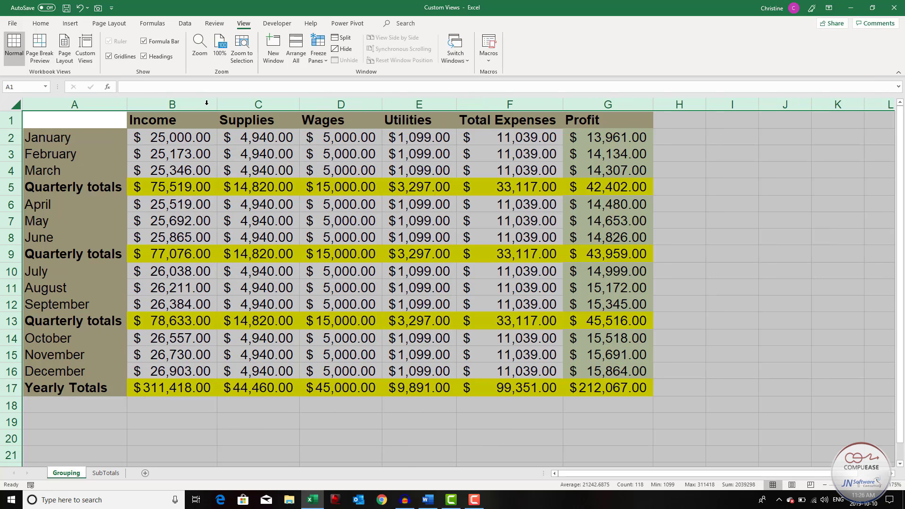
click(206, 138)
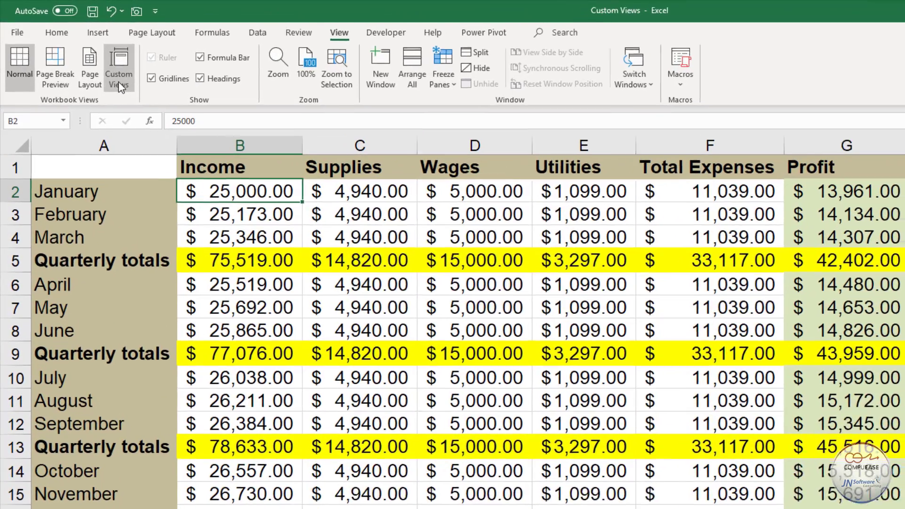
- Save the fully visible layout as a custom view named "Show All"
click(119, 82)
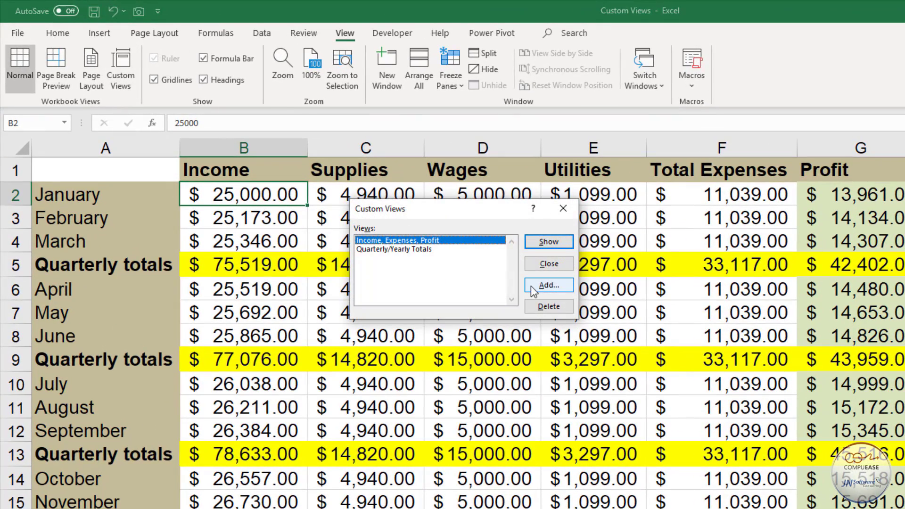
click(531, 285)
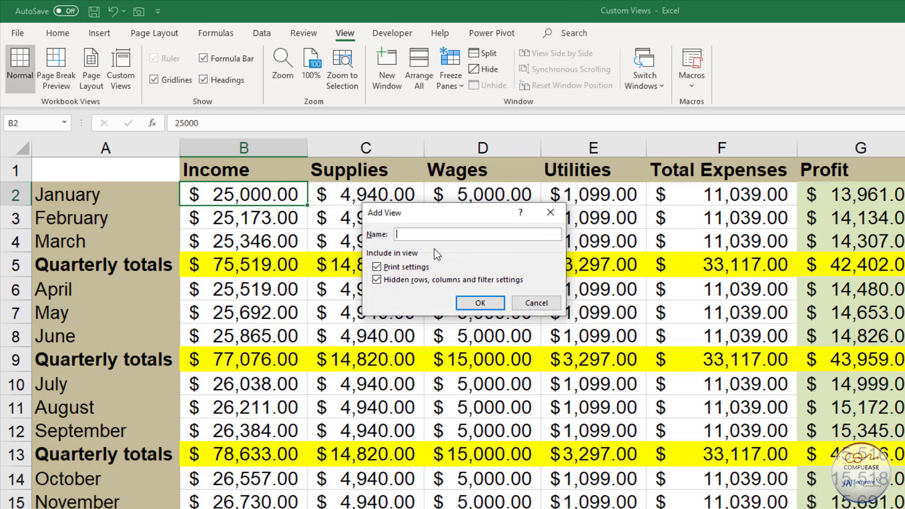
text(Show All)
click(480, 303)
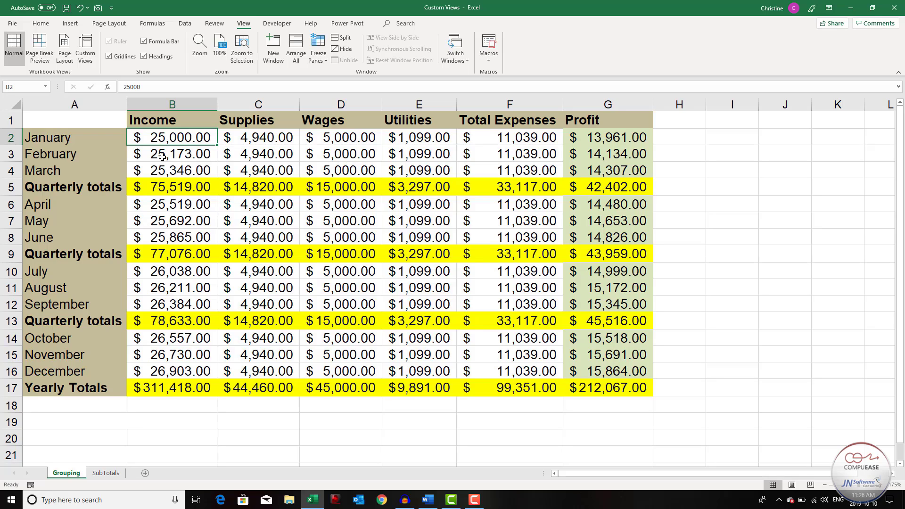
- Apply the "Quarterly/Yearly Totals" custom view
click(89, 59)
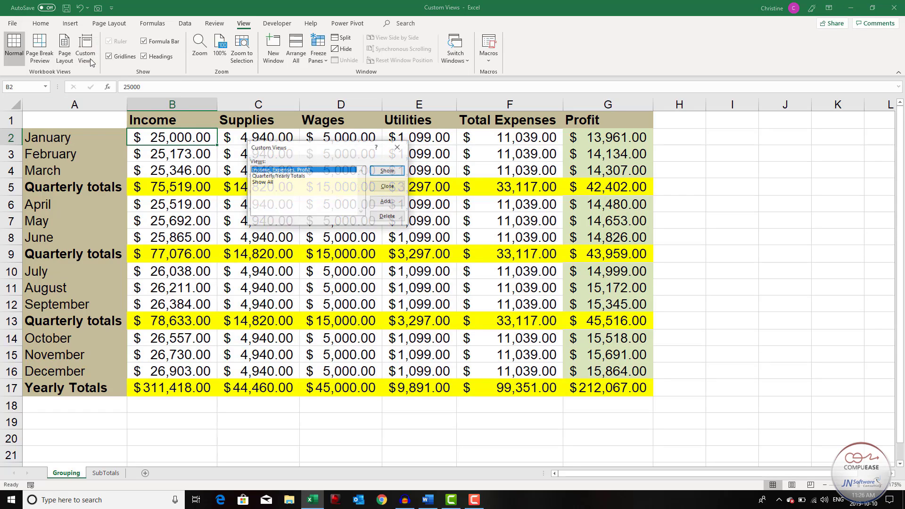
click(268, 177)
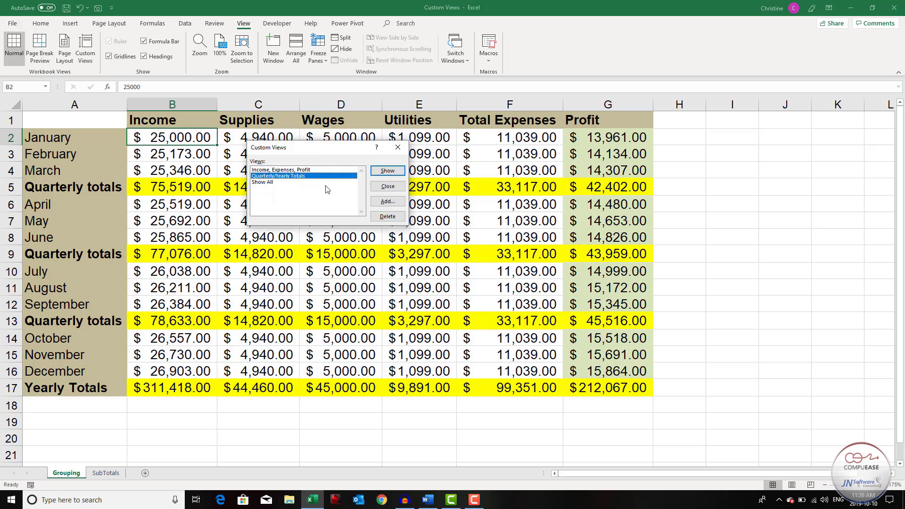
click(387, 171)
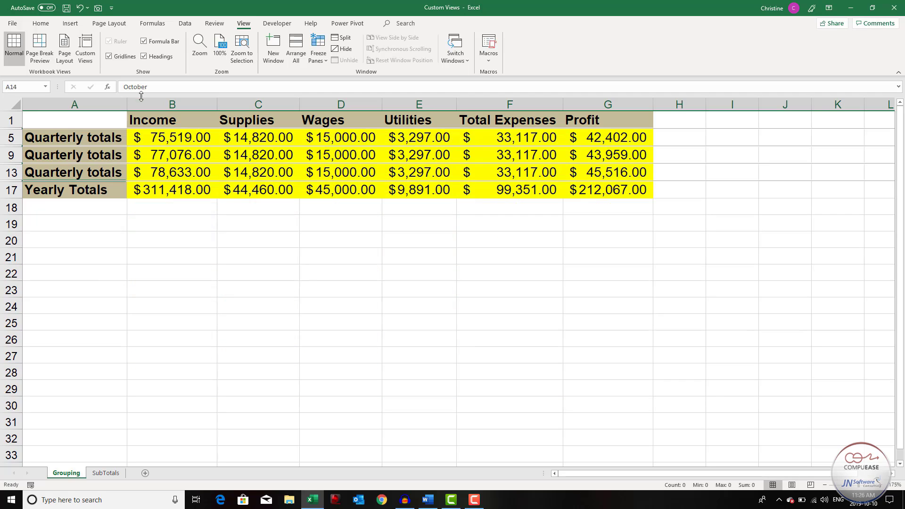
- Apply the "Show All" custom view
click(88, 54)
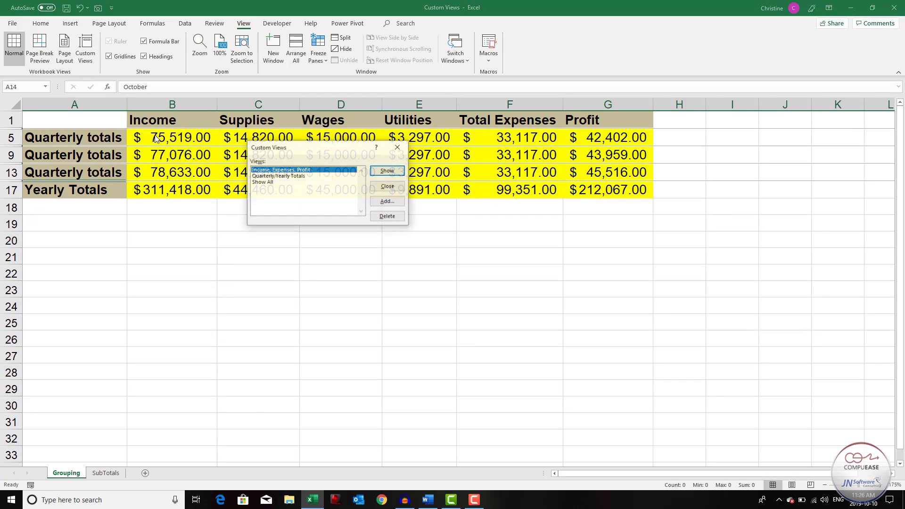
click(265, 182)
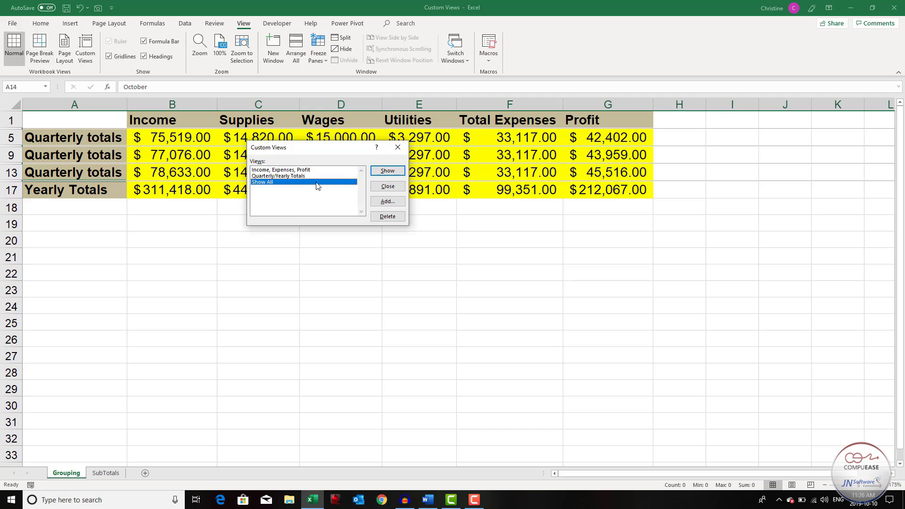
click(380, 173)
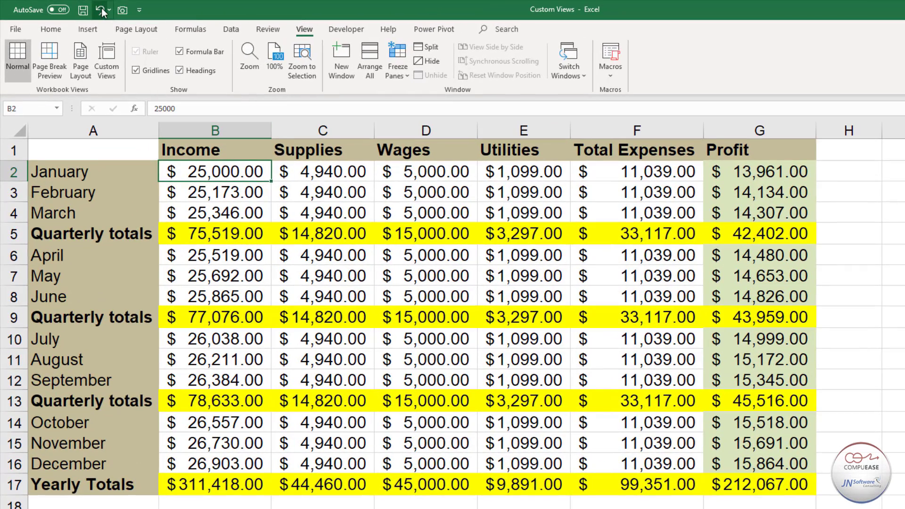
- Open the Quick Access Toolbar customization and set it to apply only to Custom Views.xlsx
right_click(102, 11)
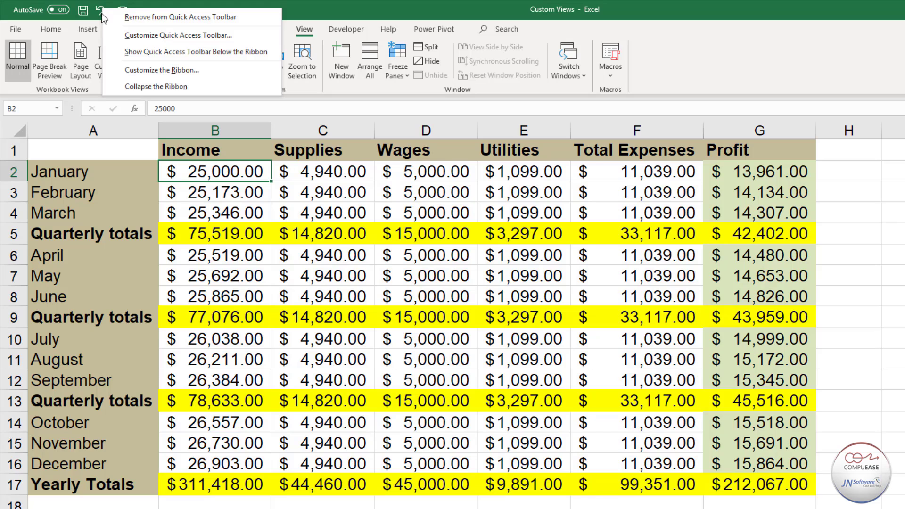
click(113, 35)
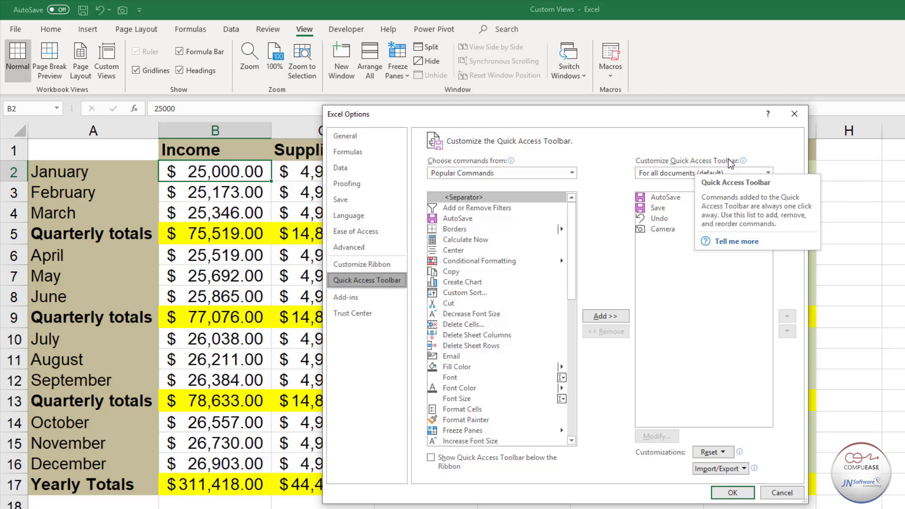
click(764, 172)
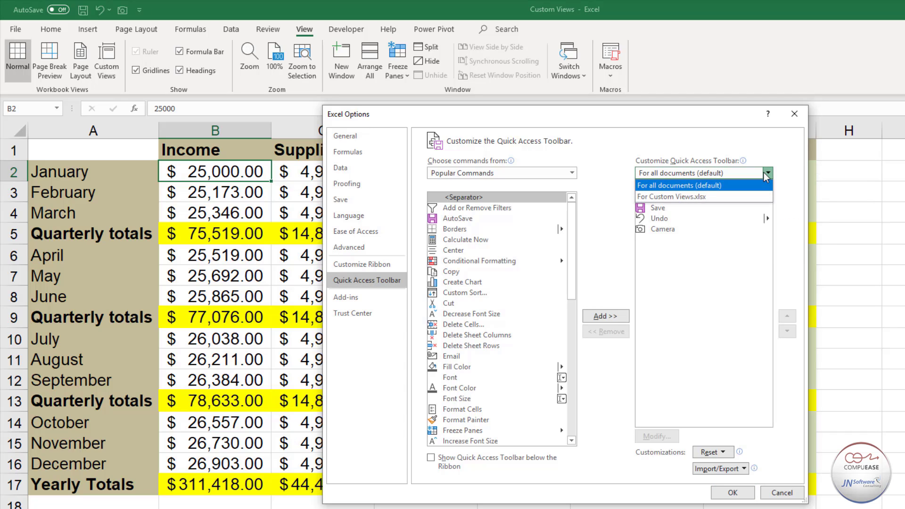
click(705, 196)
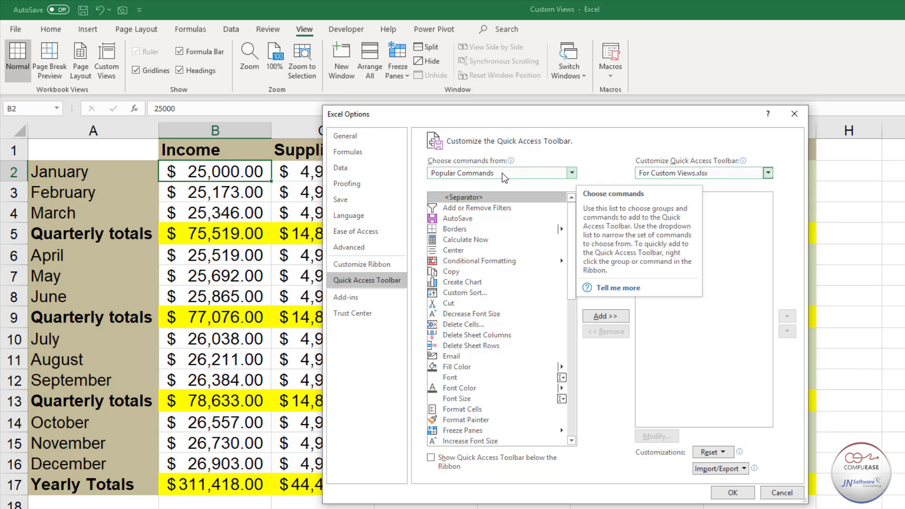
- Add the Custom Views command from Commands Not in the Ribbon to this workbook's Quick Access Toolbar
click(570, 173)
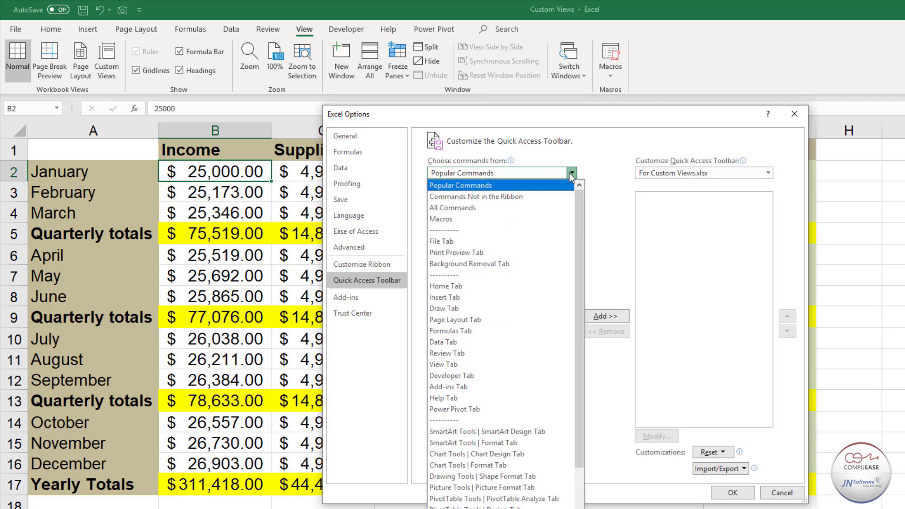
click(519, 197)
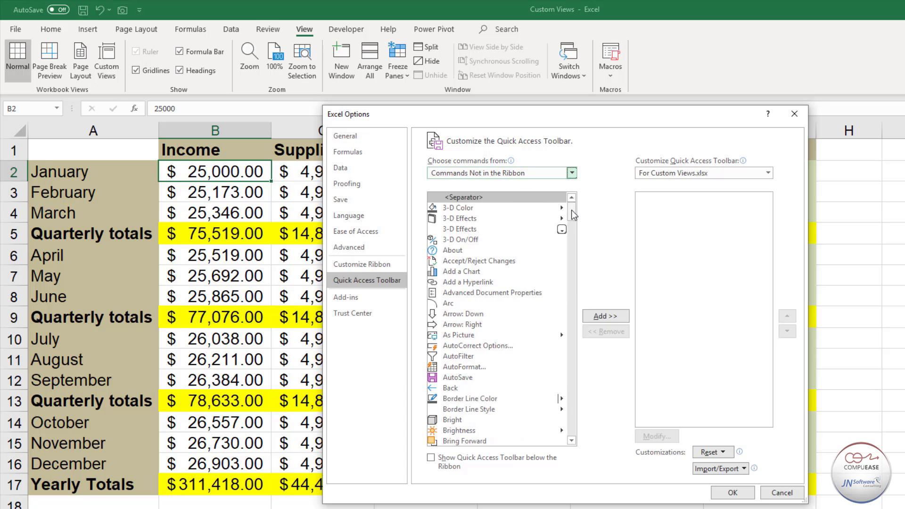
drag(571, 211, 570, 244)
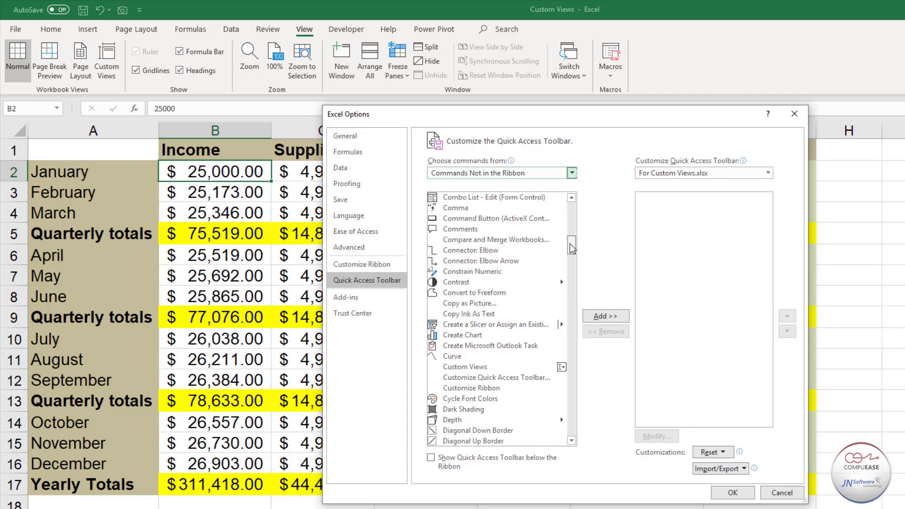
click(476, 366)
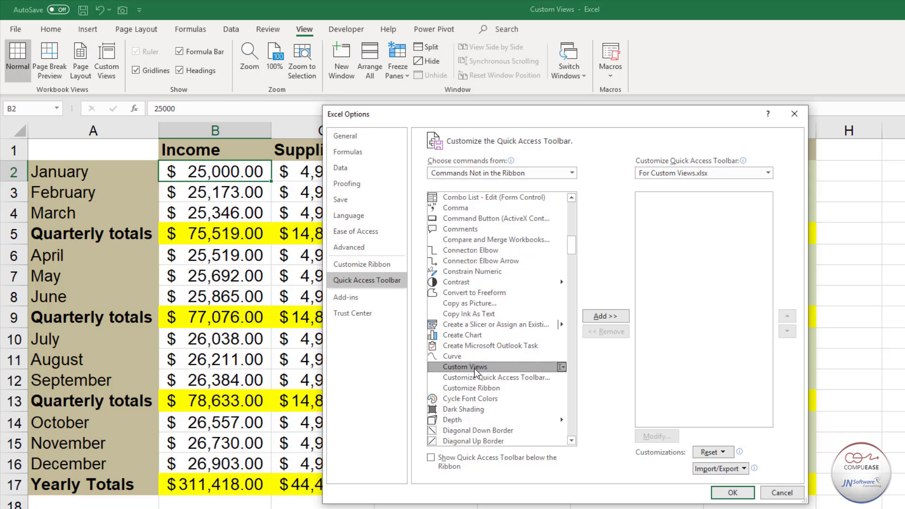
click(608, 315)
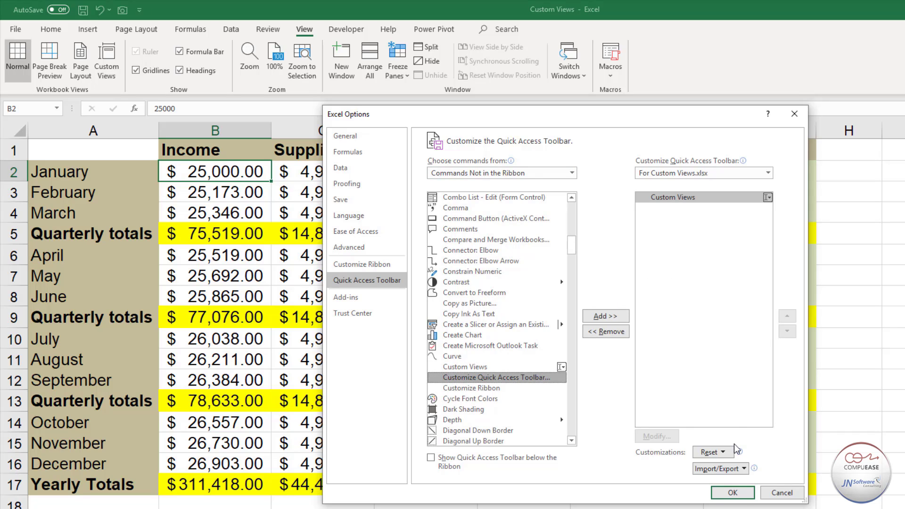
click(742, 496)
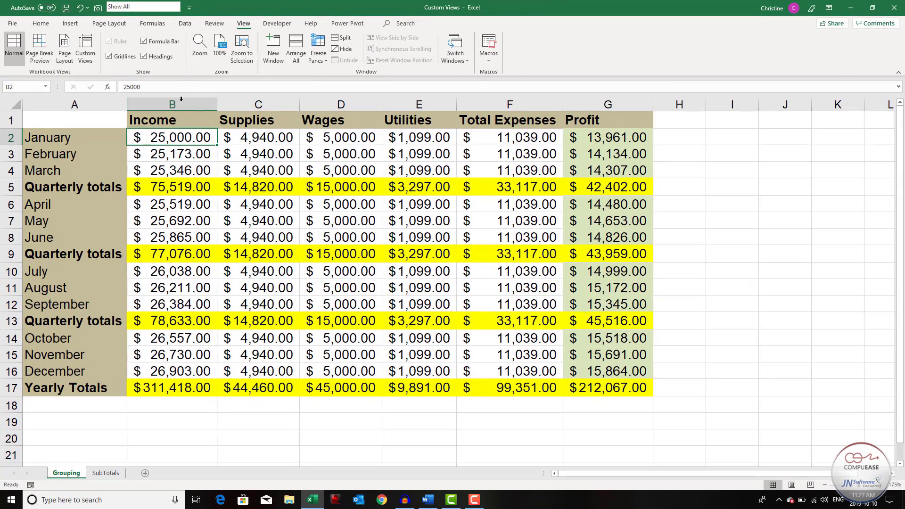
- Switch through the Quarterly/Yearly Totals, Income, Expenses, Profit and Show All views using the new toolbar list
click(177, 8)
click(142, 27)
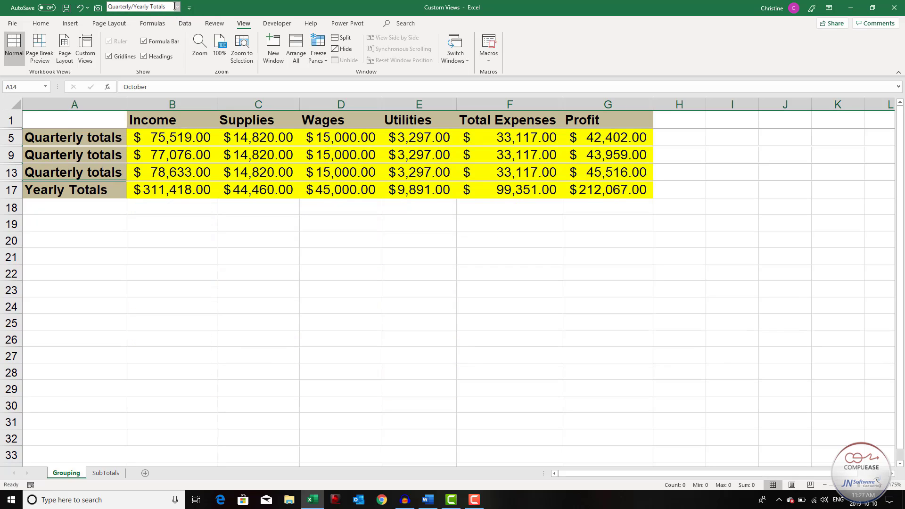
click(177, 7)
click(172, 18)
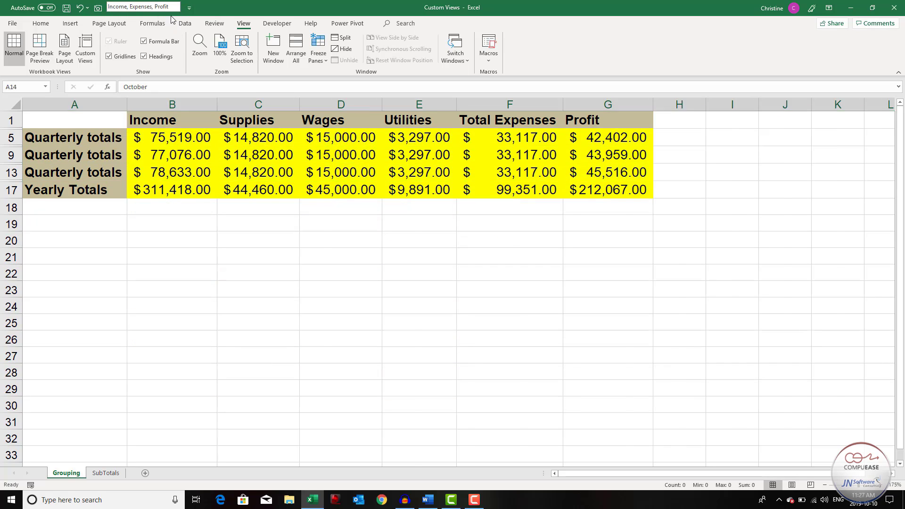
click(177, 7)
click(142, 39)
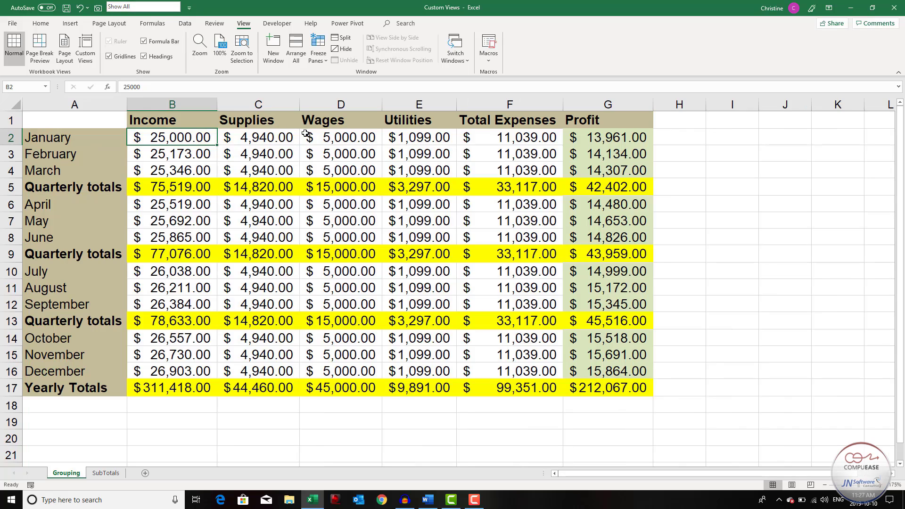